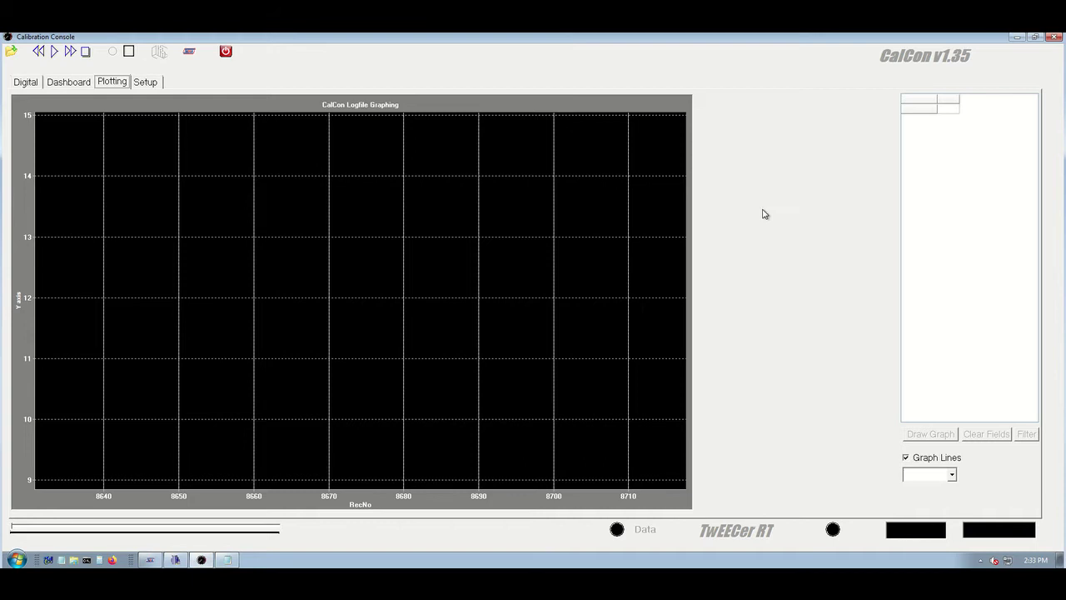
Step: Switch to the Digital page and load 200623171634.DB for playback
{"action": "left_click", "coordinate": [18, 81]}
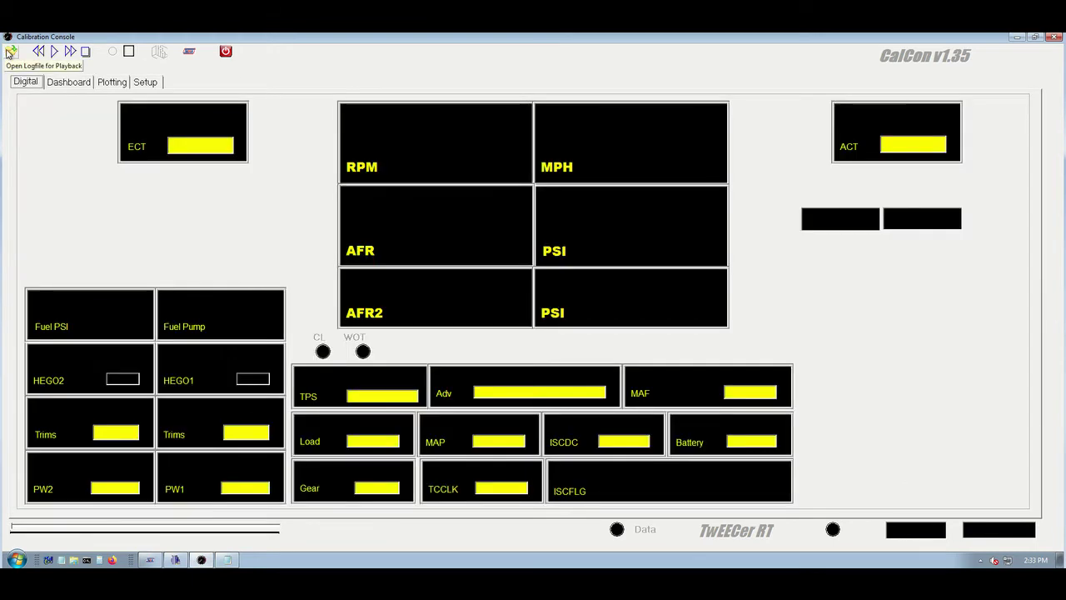
{"action": "left_click", "coordinate": [8, 53]}
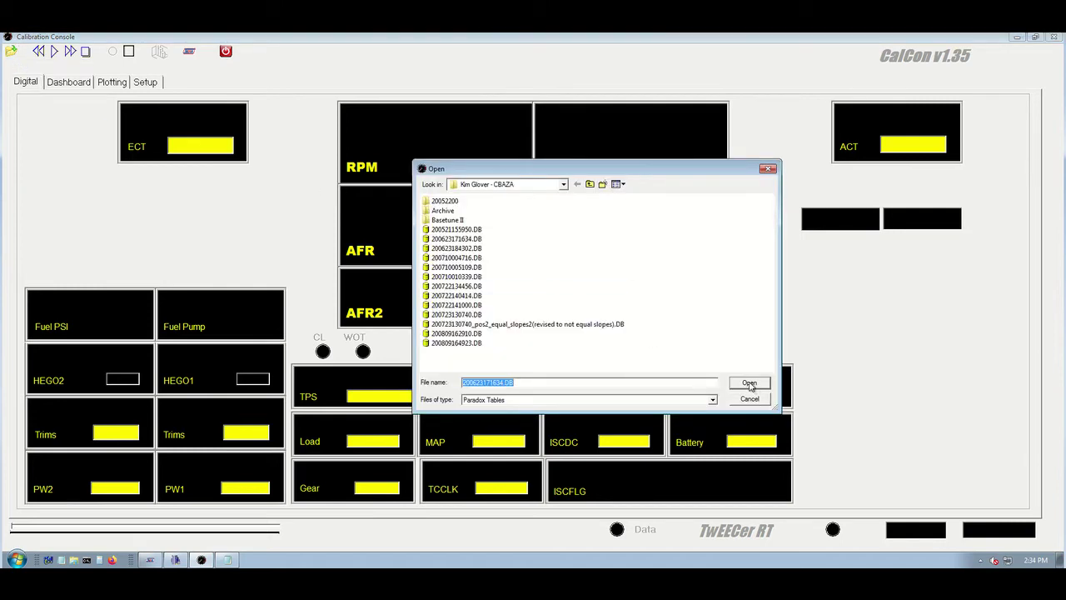
{"action": "left_click", "coordinate": [749, 383]}
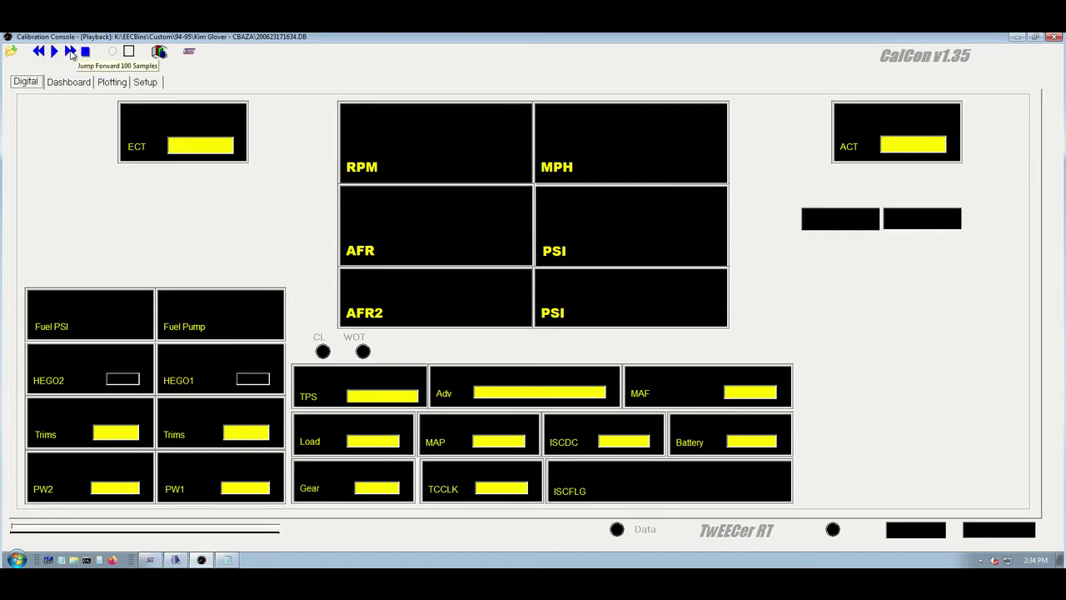
Step: Start the log playing, pausing and resuming it a couple of times
{"action": "left_click", "coordinate": [71, 54]}
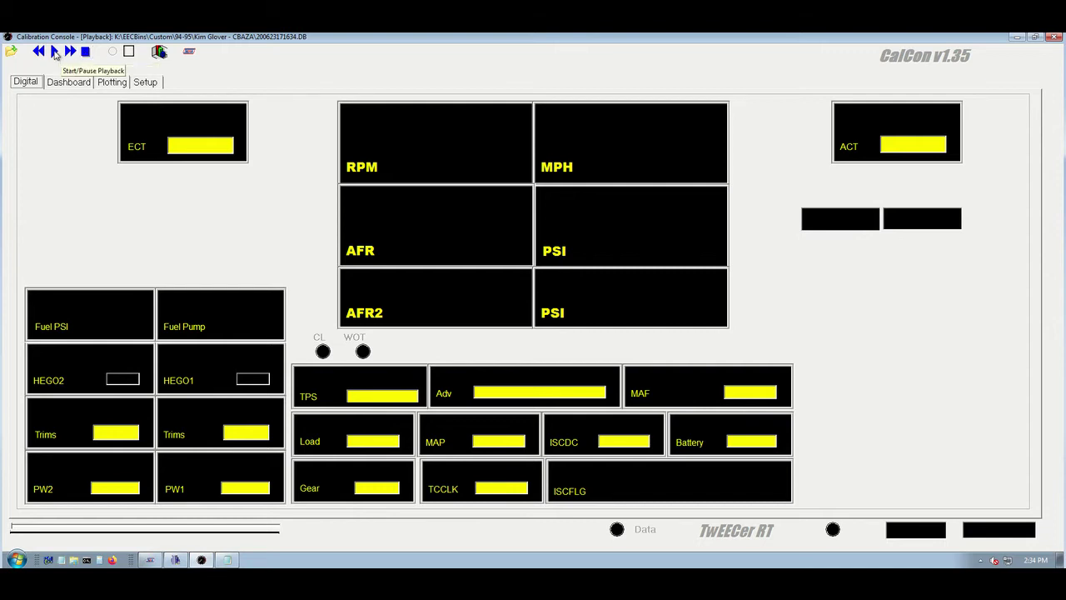
{"action": "left_click", "coordinate": [55, 51]}
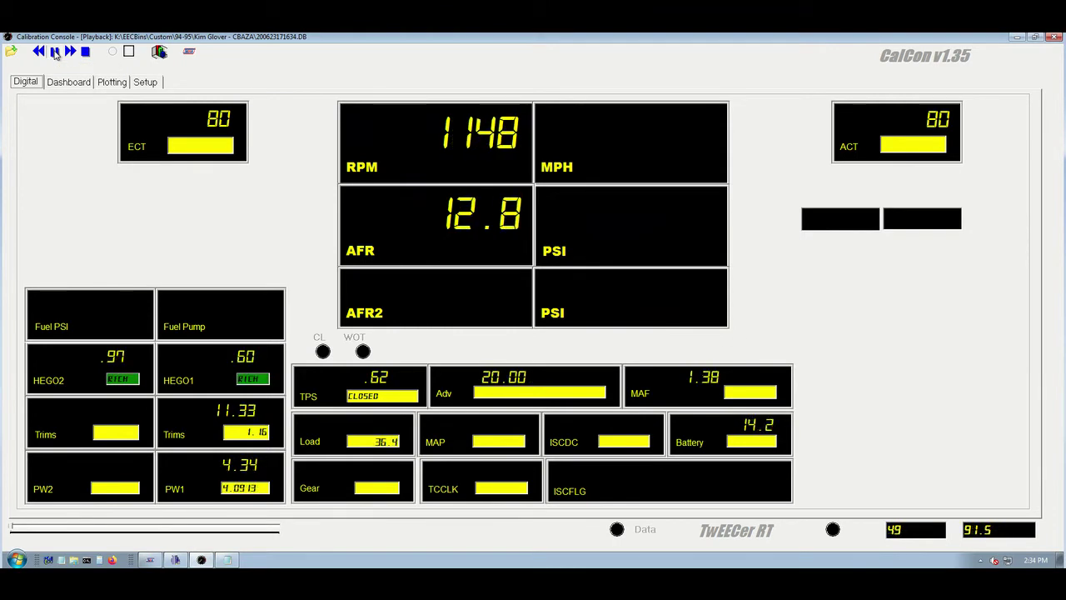
{"action": "left_click", "coordinate": [55, 51]}
{"action": "left_click", "coordinate": [55, 52]}
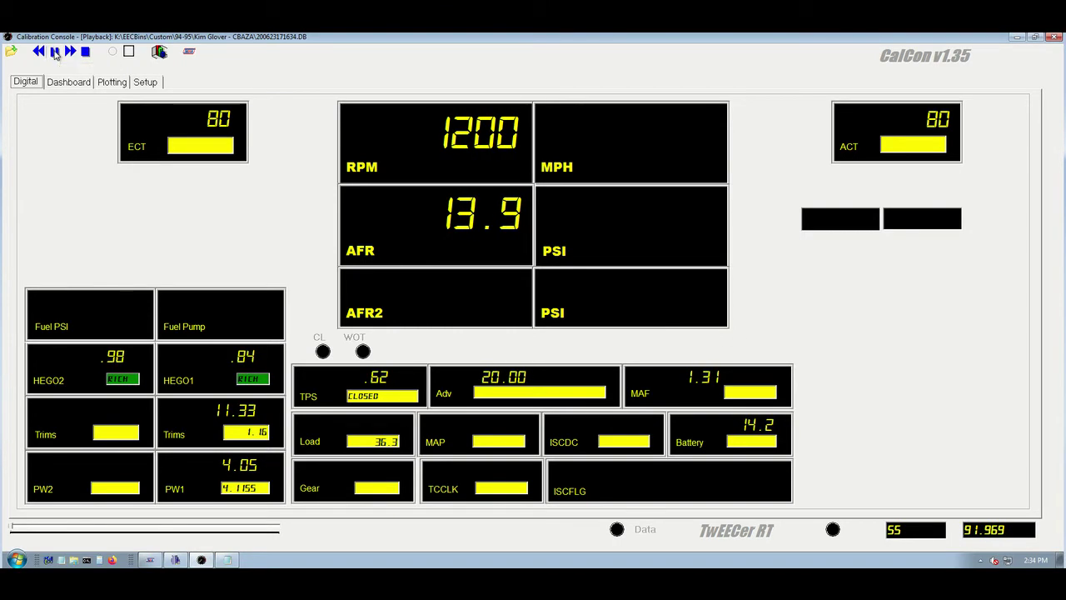
{"action": "left_click", "coordinate": [59, 53]}
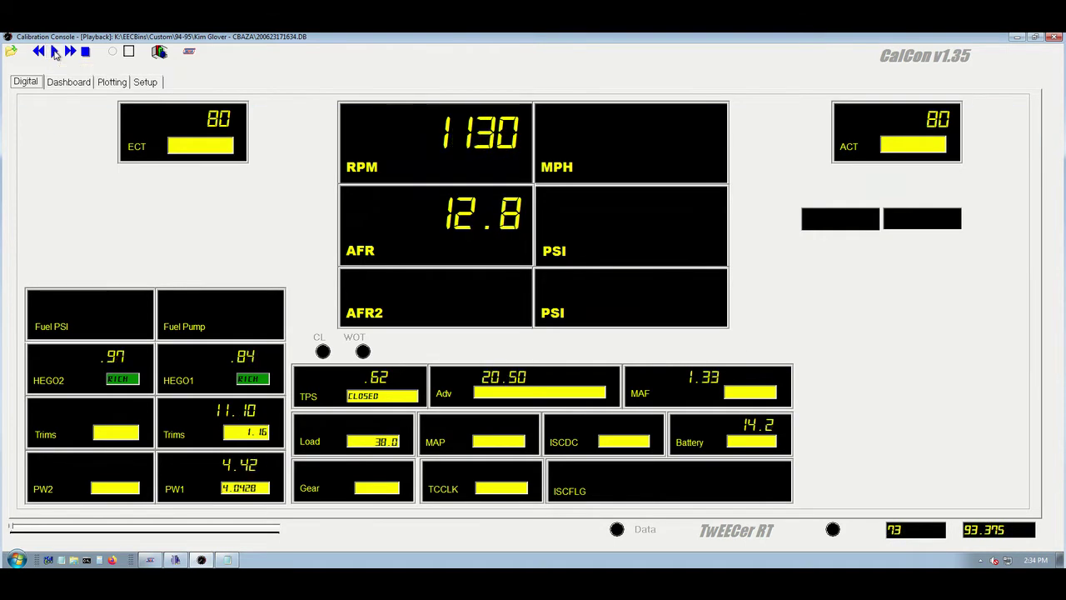
{"action": "left_click", "coordinate": [57, 54]}
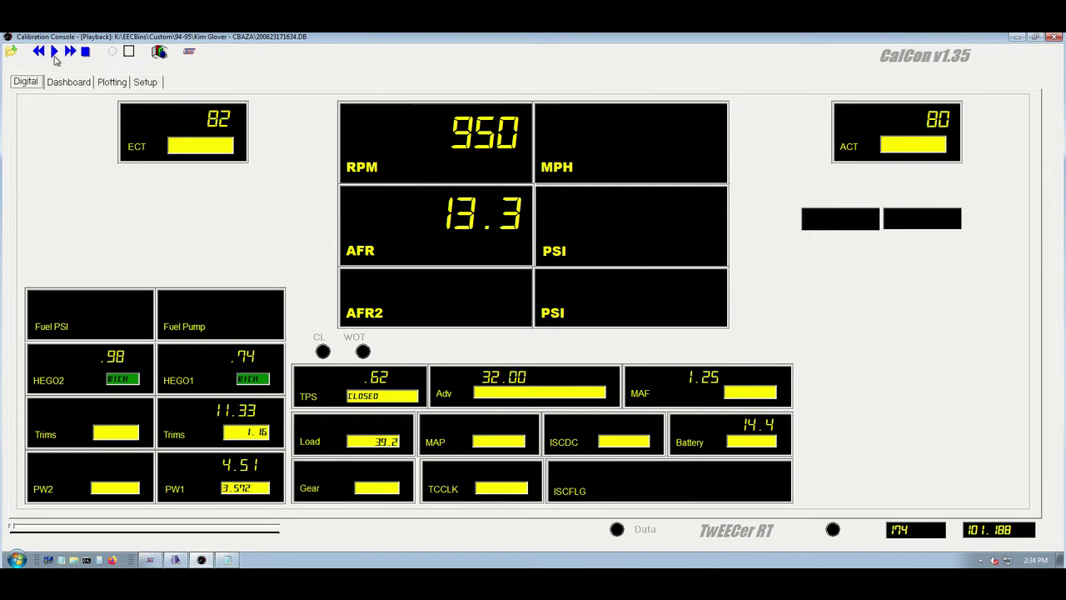
Step: Jump ahead four times by 100 samples and pause at sample 1036
{"action": "left_click", "coordinate": [70, 52]}
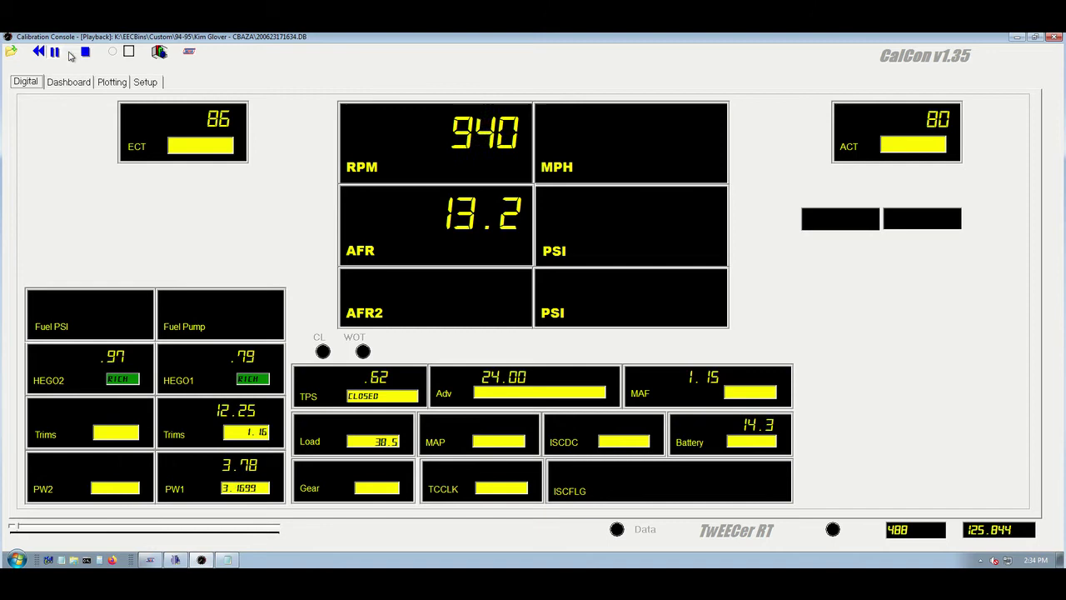
{"action": "left_click", "coordinate": [69, 52]}
{"action": "left_click", "coordinate": [70, 52]}
{"action": "left_click", "coordinate": [70, 52]}
{"action": "left_click", "coordinate": [70, 51]}
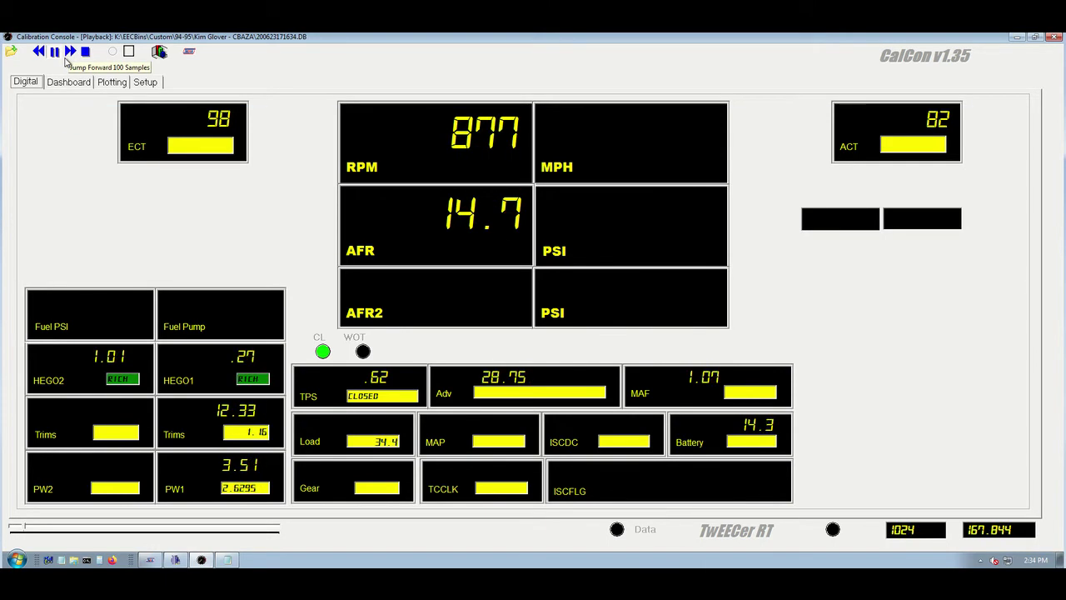
{"action": "left_click", "coordinate": [57, 53]}
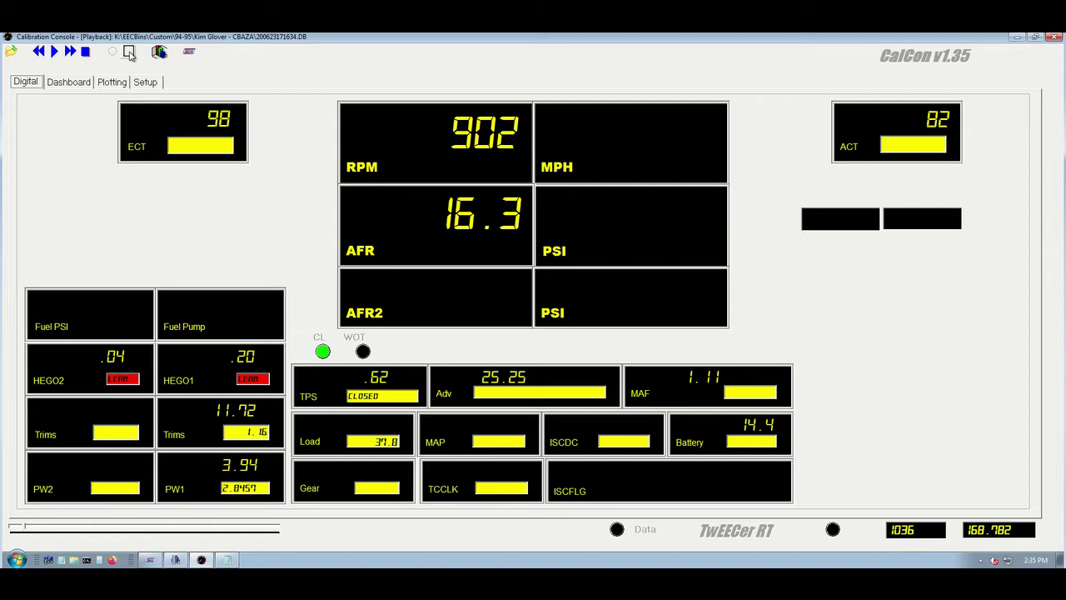
Step: Turn on the 'Do Not Write Data to Log File' toolbar option
{"action": "left_click", "coordinate": [129, 53]}
Step: Stop the 200623171634.DB playback and unload it, blanking every Digital gauge
{"action": "left_click", "coordinate": [85, 53]}
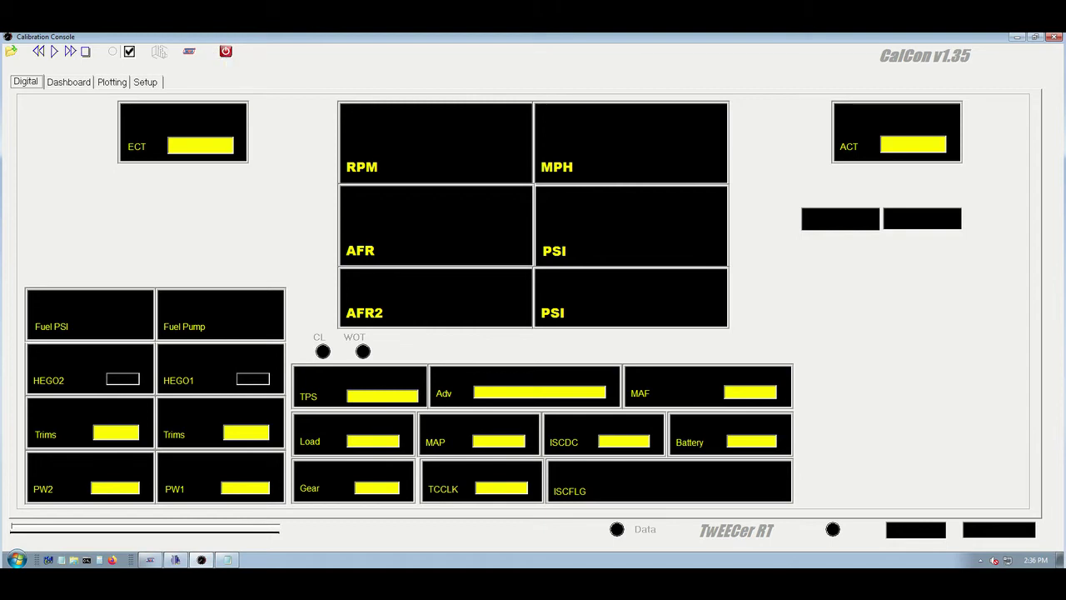
{"action": "mouse_move", "coordinate": [897, 60]}
Step: Reopen 200623171634.DB and start playback so the gauges show live values
{"action": "mouse_move", "coordinate": [909, 58]}
{"action": "left_click", "coordinate": [11, 52]}
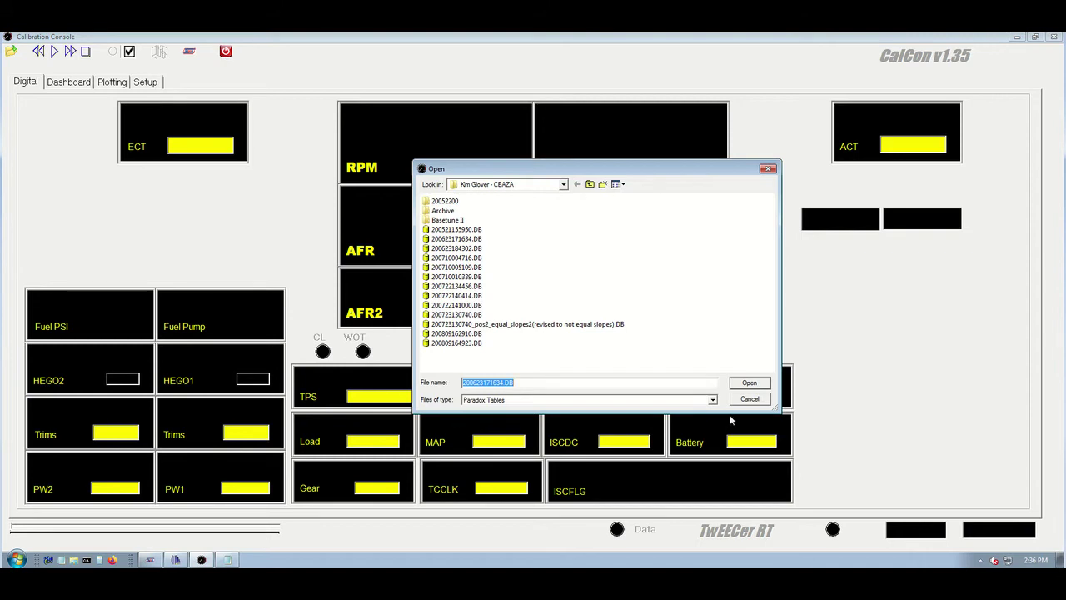
{"action": "left_click", "coordinate": [749, 383]}
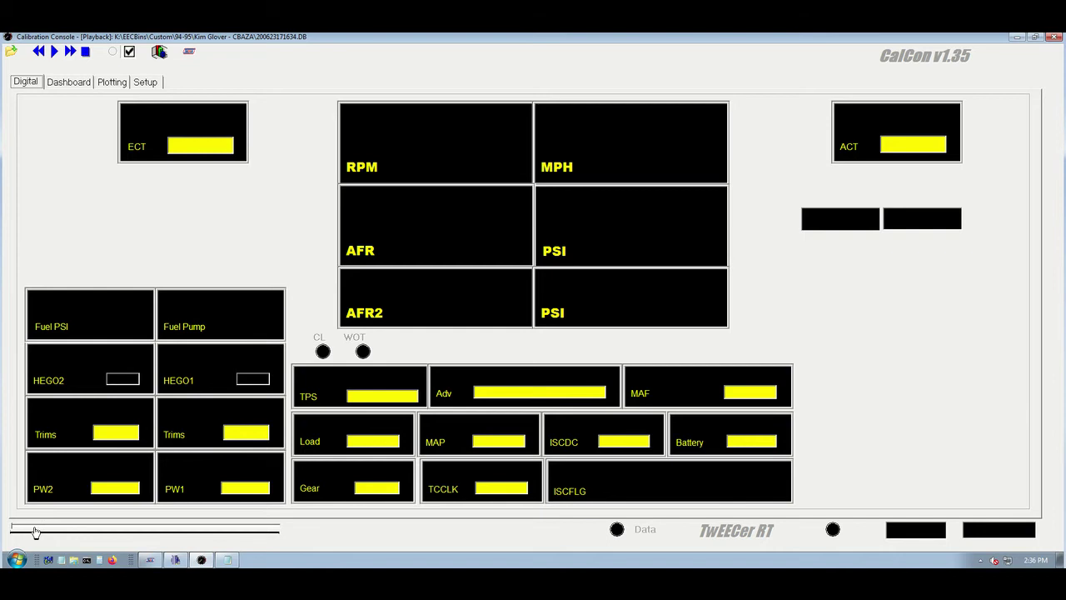
{"action": "left_click", "coordinate": [82, 533]}
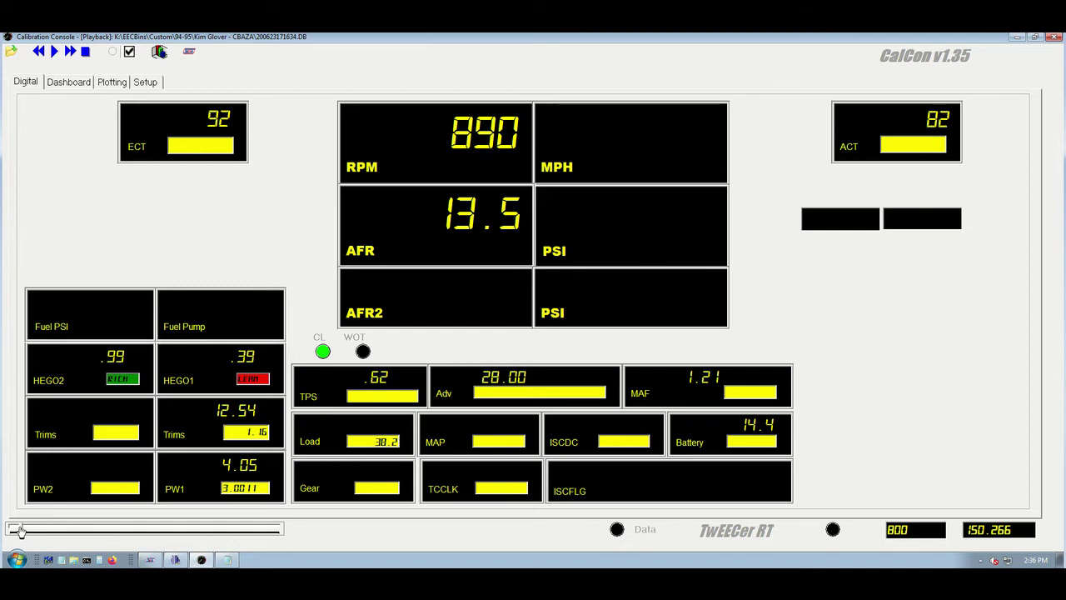
Step: Skip ahead, pause at sample 4423, and show the analogue Dashboard gauges
{"action": "left_click_drag", "start_coordinate": [21, 530], "coordinate": [68, 523]}
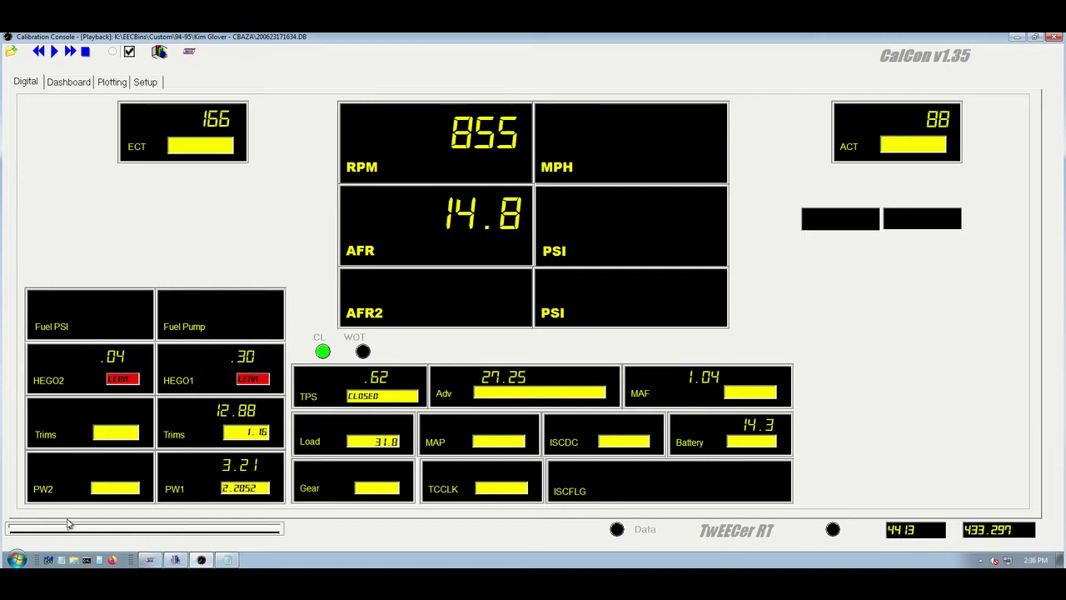
{"action": "left_click", "coordinate": [54, 52]}
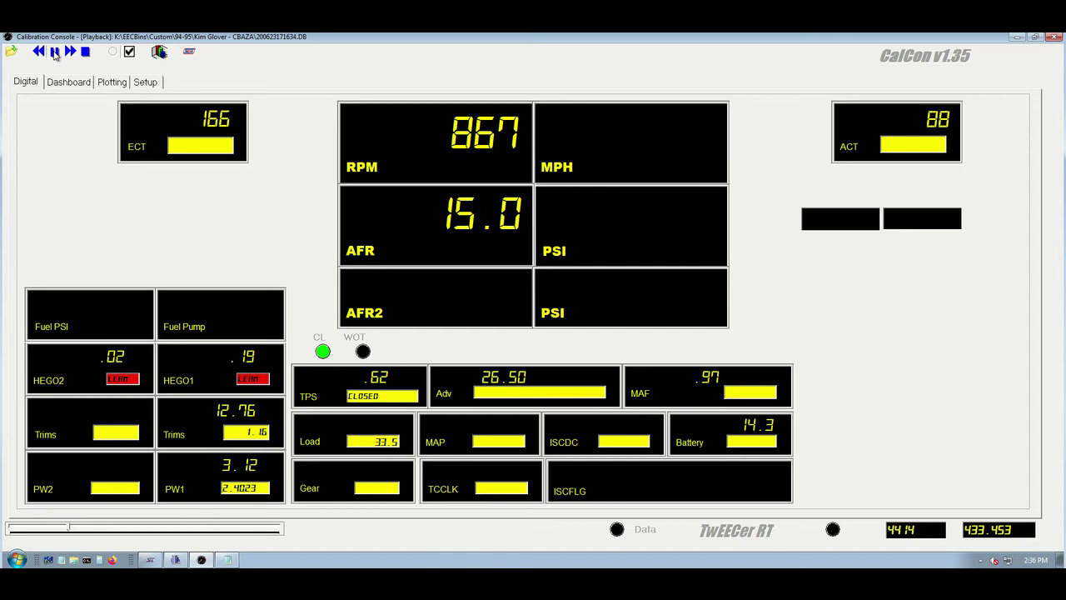
{"action": "left_click", "coordinate": [55, 52]}
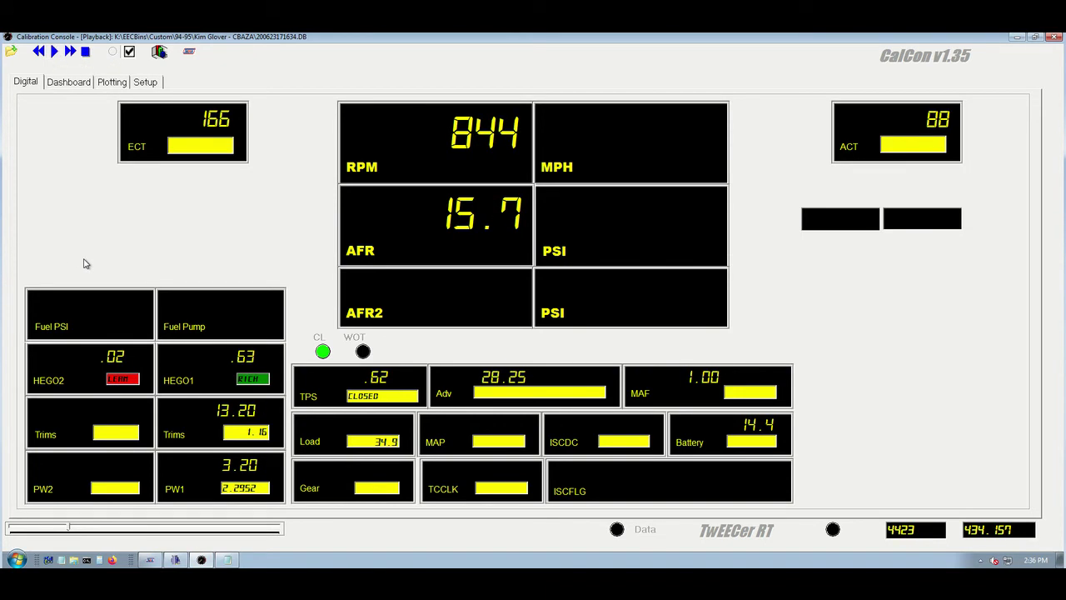
{"action": "left_click", "coordinate": [70, 86]}
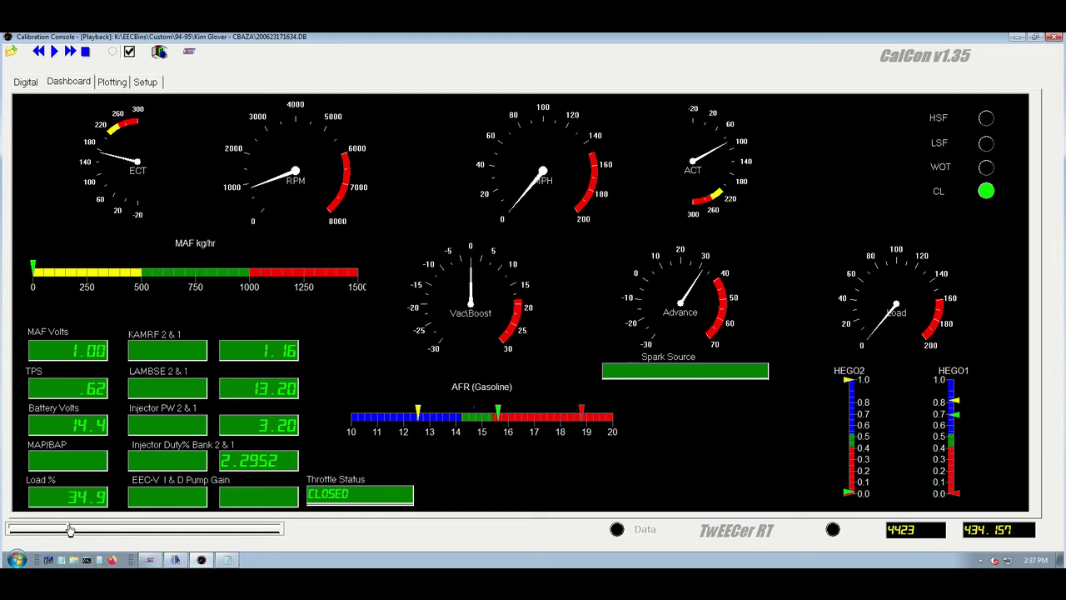
Step: Skip ahead to about sample 8146 and show the Plotting page's field list
{"action": "left_click_drag", "start_coordinate": [70, 528], "coordinate": [117, 530]}
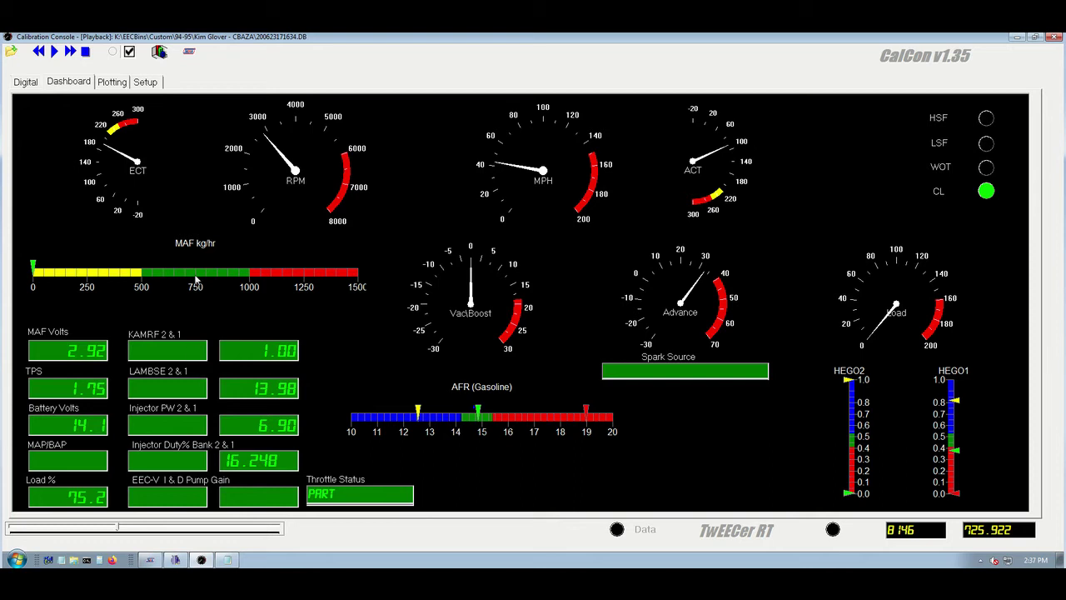
{"action": "left_click", "coordinate": [114, 83]}
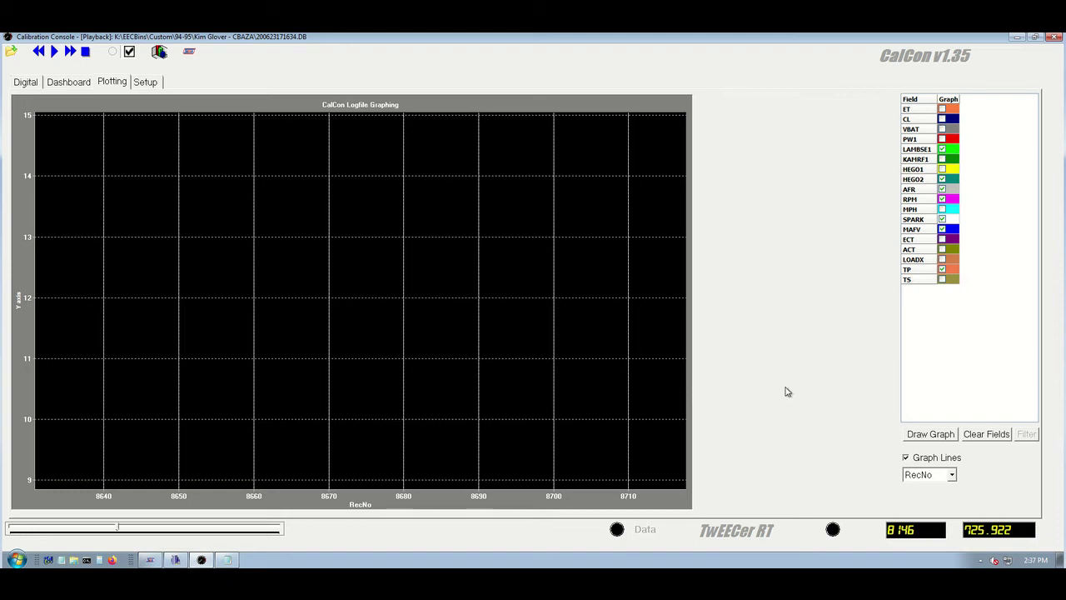
Step: Draw the graph of RPM, AFR, SPARK and the other ticked fields
{"action": "left_click", "coordinate": [936, 435]}
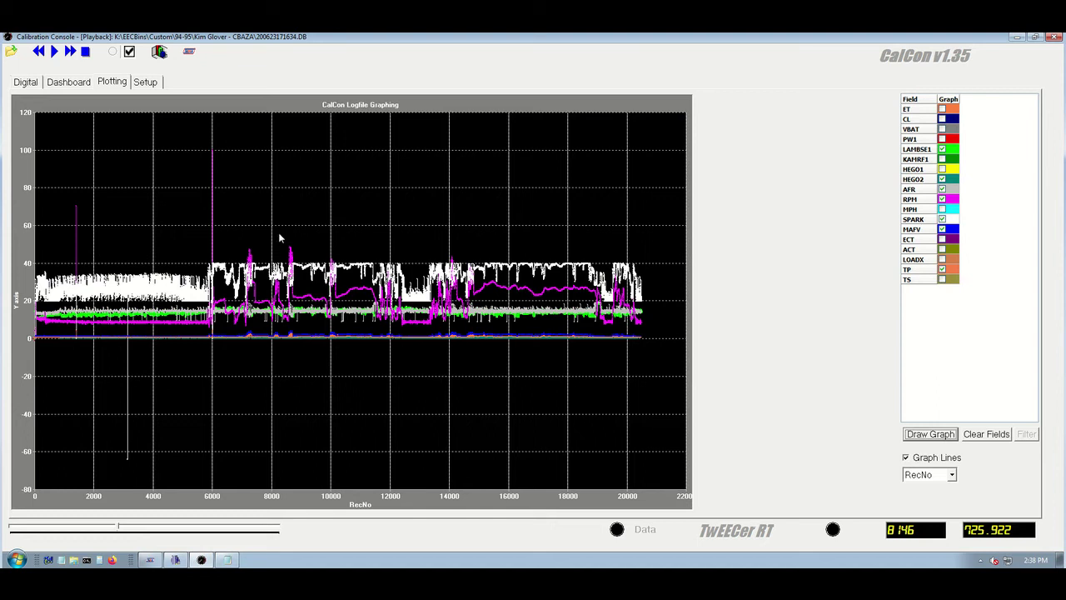
Step: Zoom the graph to records 8300–8900, then narrower to 8600–8755
{"action": "left_click_drag", "start_coordinate": [280, 234], "coordinate": [298, 342]}
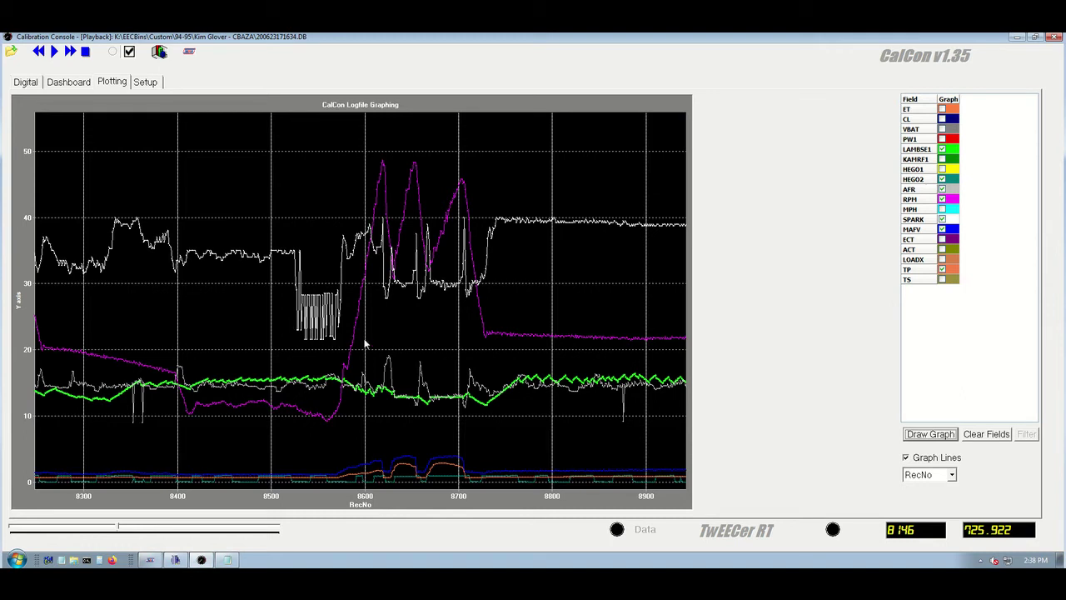
{"action": "left_click_drag", "start_coordinate": [365, 344], "coordinate": [510, 424]}
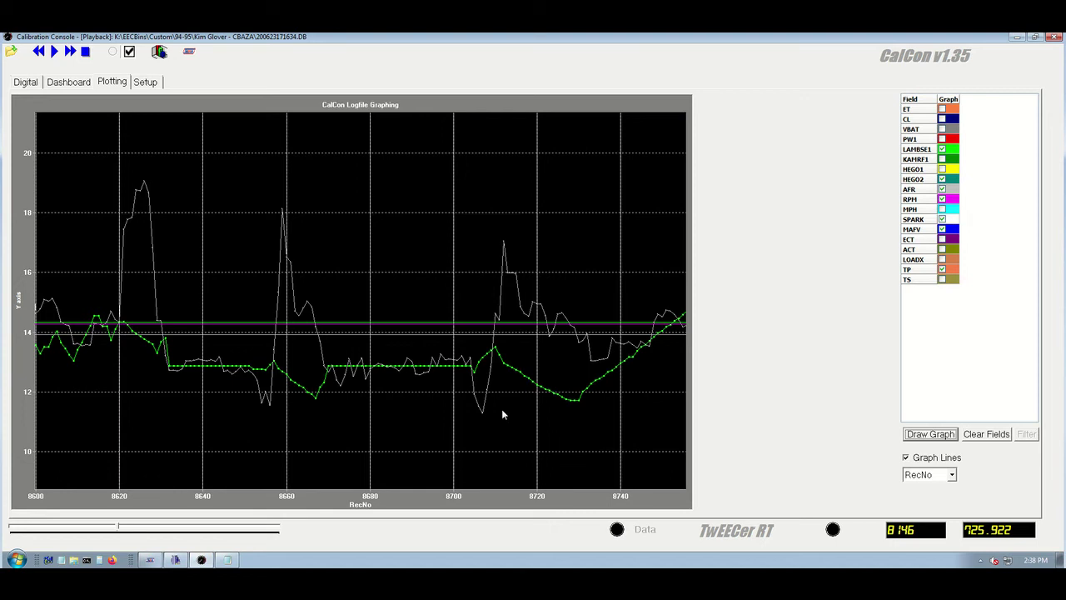
Step: Redraw the graph, zoom into records 13500–14250, then unzoom to the full ~20,500 records
{"action": "left_click", "coordinate": [927, 437]}
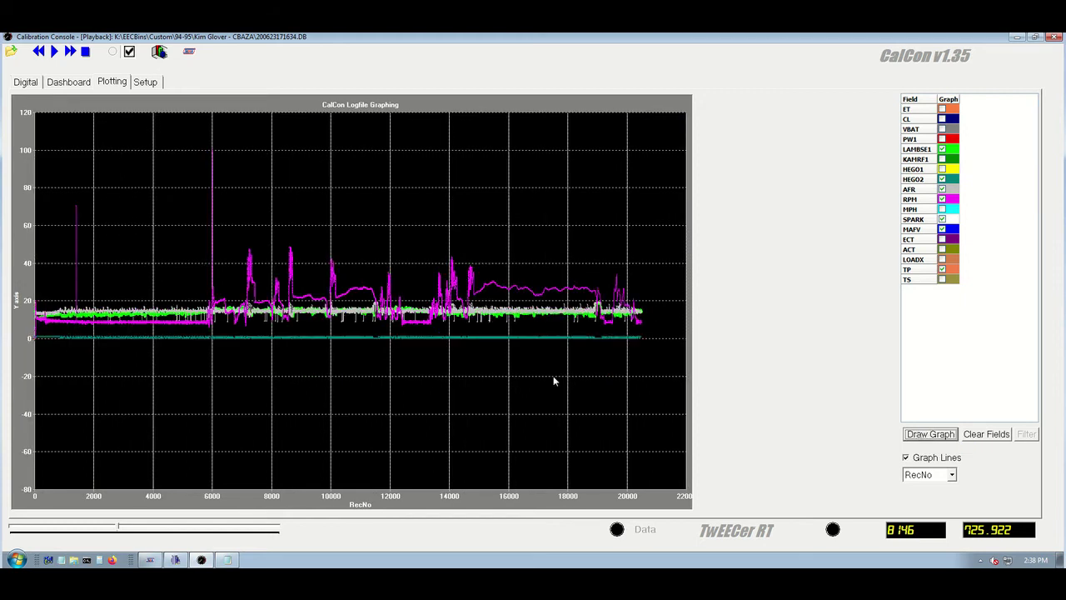
{"action": "mouse_move", "coordinate": [349, 240]}
{"action": "left_mouse_down"}
{"action": "mouse_move", "coordinate": [371, 340]}
{"action": "mouse_move", "coordinate": [486, 355]}
{"action": "left_mouse_up"}
{"action": "left_click_drag", "start_coordinate": [447, 169], "coordinate": [551, 458]}
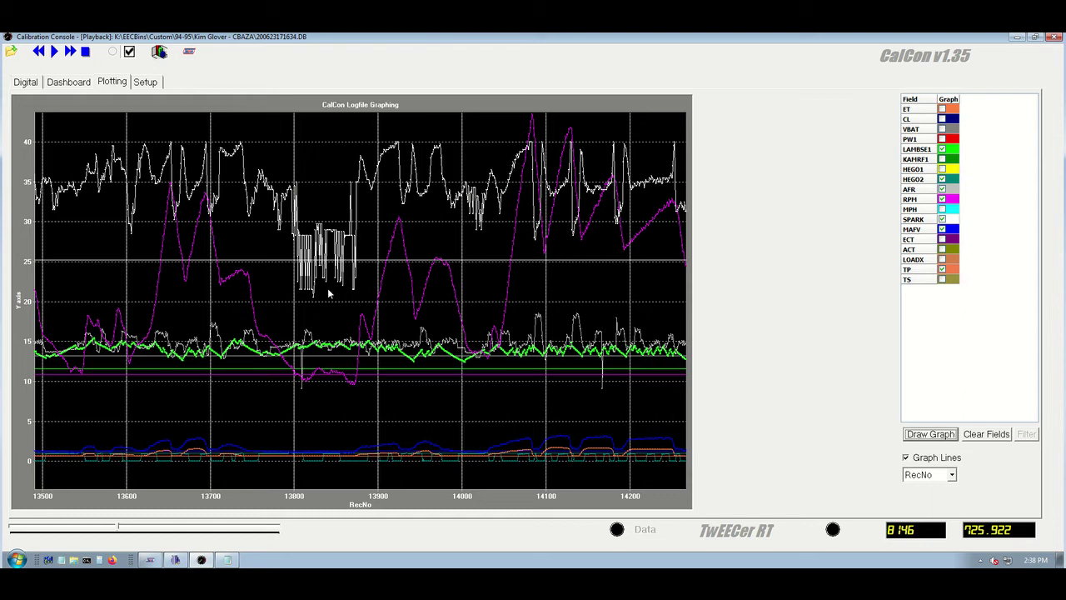
{"action": "key", "text": "Return"}
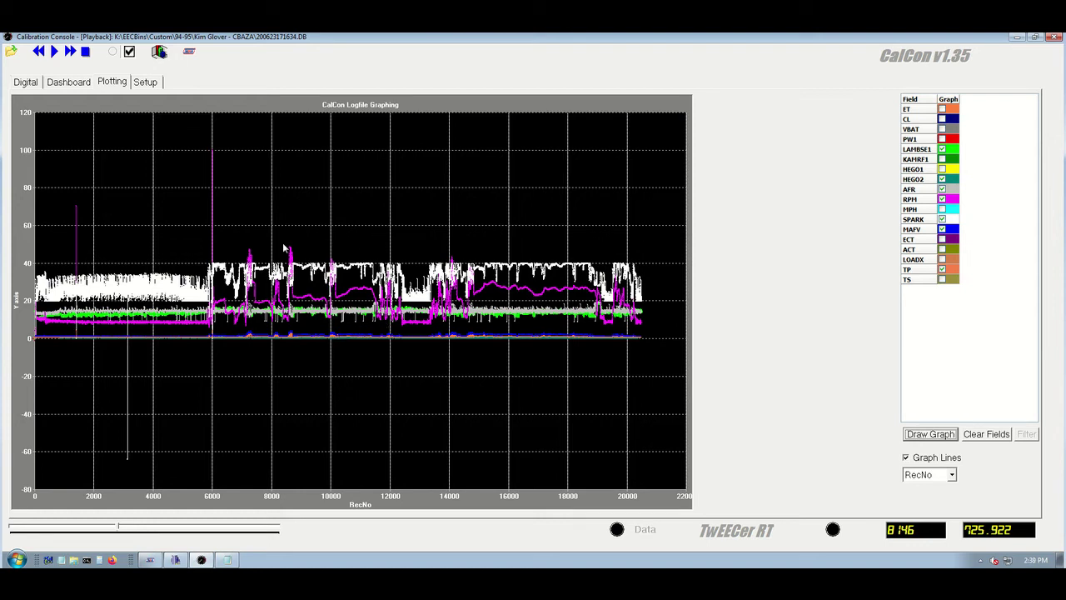
Step: Zoom the graph into records roughly 8400–10800 with a drag rectangle
{"action": "left_click_drag", "start_coordinate": [283, 230], "coordinate": [357, 345]}
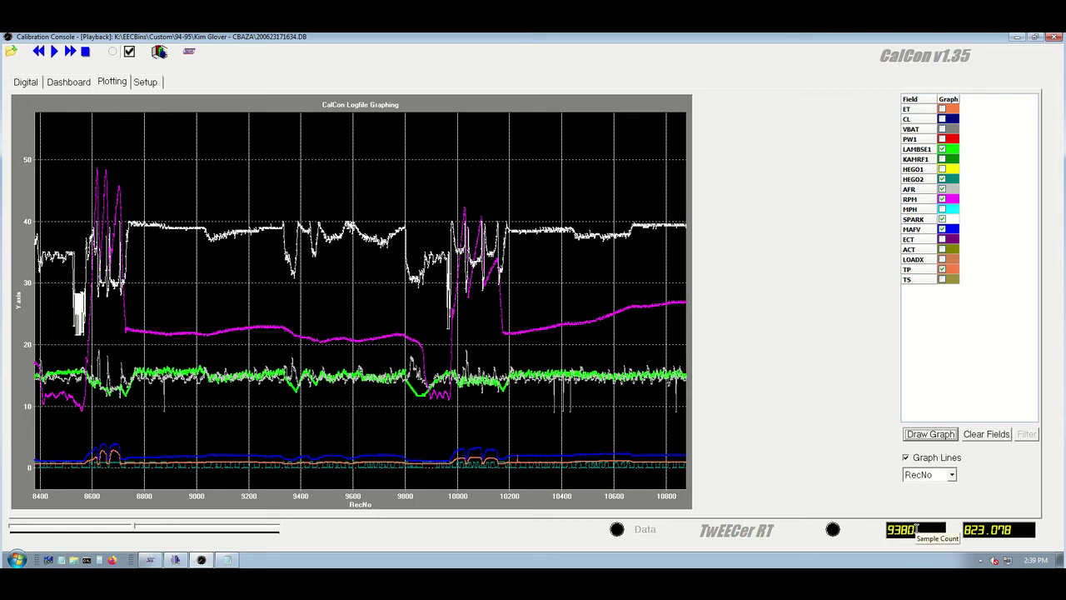
Step: Show the Digital gauges, step the playback slider through the samples, then return to the graph
{"action": "left_click", "coordinate": [32, 84]}
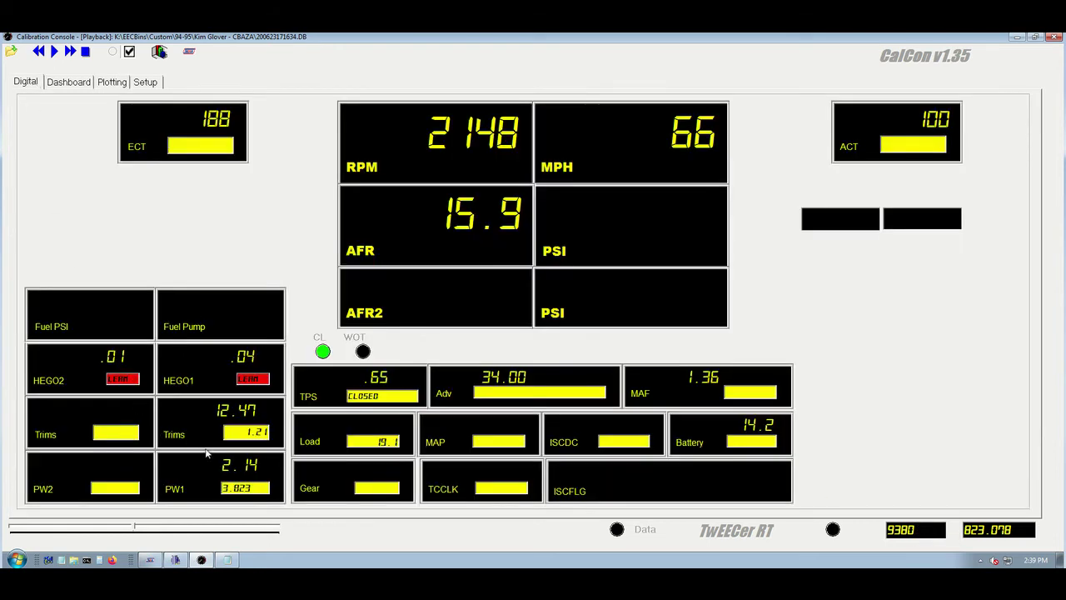
{"action": "left_click_drag", "start_coordinate": [136, 530], "coordinate": [151, 530]}
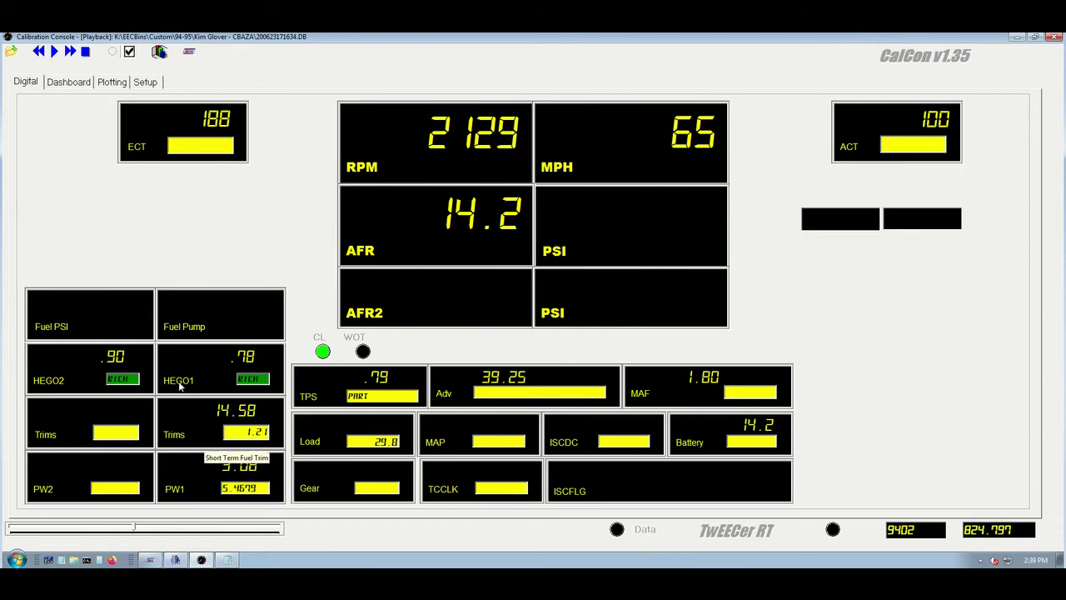
{"action": "left_click", "coordinate": [110, 83]}
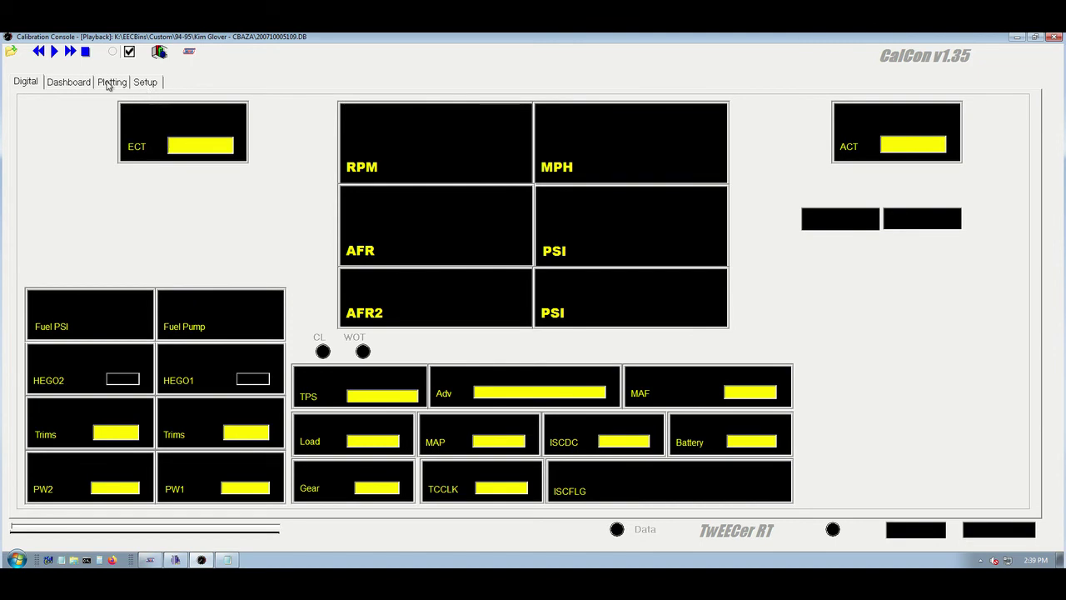
Step: Open log file 200722140414.DB from the Plotting page
{"action": "left_click", "coordinate": [112, 81]}
{"action": "left_click", "coordinate": [11, 51]}
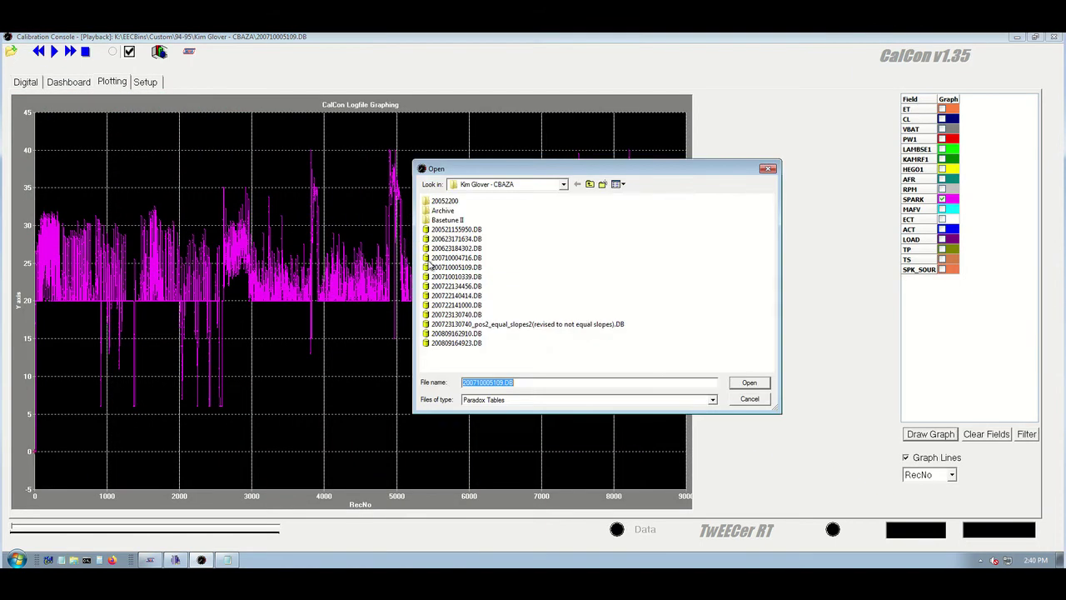
{"action": "double_click", "coordinate": [463, 295]}
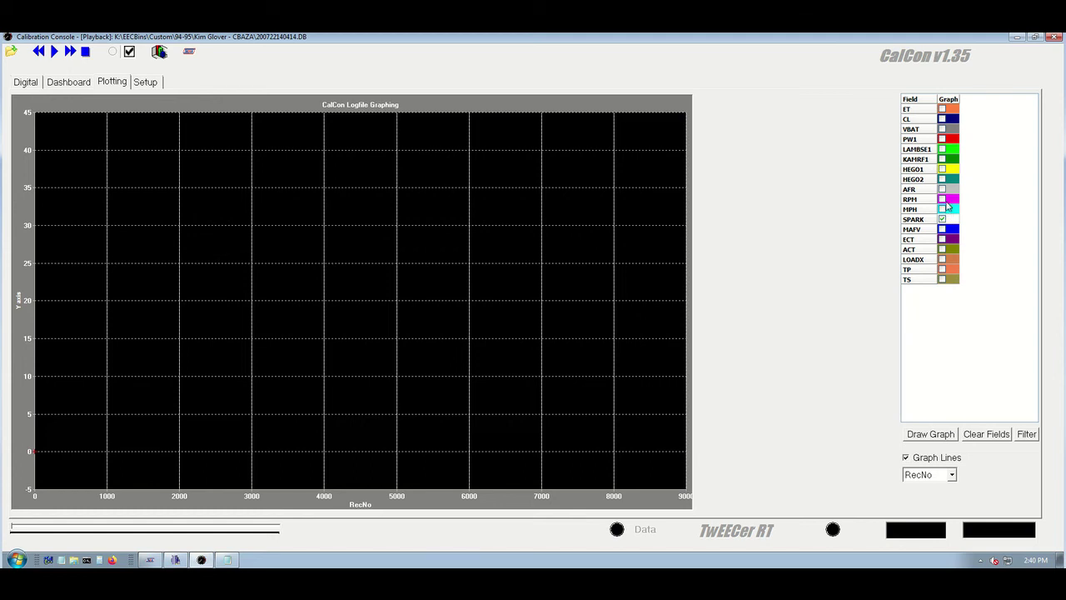
Step: Draw the SPARK graph for the newly loaded log
{"action": "left_click", "coordinate": [925, 434]}
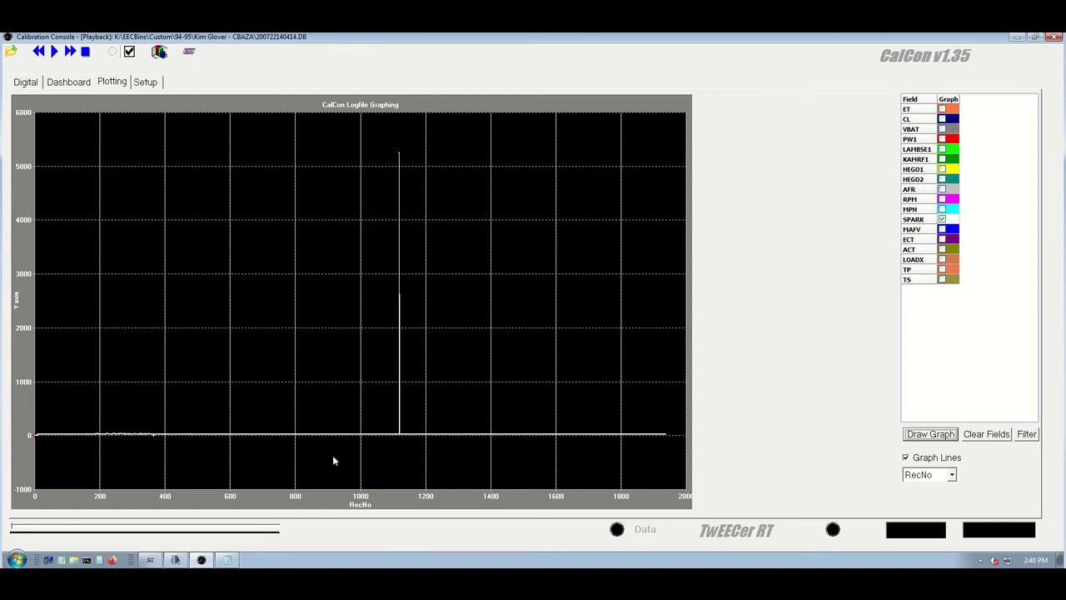
{"action": "left_click", "coordinate": [943, 219]}
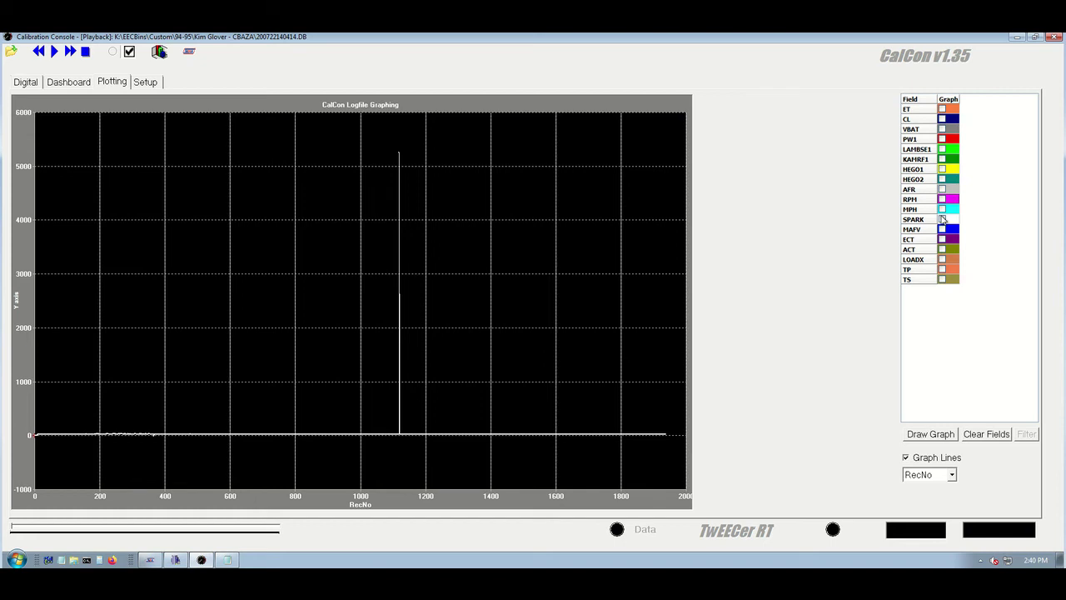
{"action": "left_click", "coordinate": [943, 217]}
Step: Keep SPARK as the plotted field, filter its spike out (about 20–35), and tick RPM
{"action": "left_click", "coordinate": [942, 229]}
{"action": "left_click", "coordinate": [943, 230]}
{"action": "left_click", "coordinate": [943, 219]}
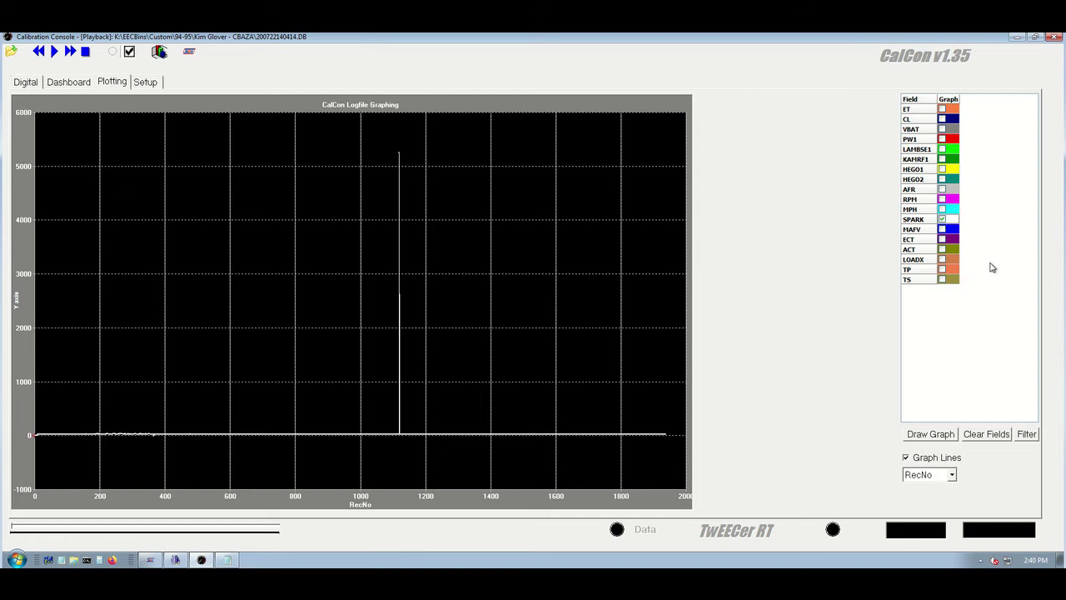
{"action": "left_click", "coordinate": [1027, 434]}
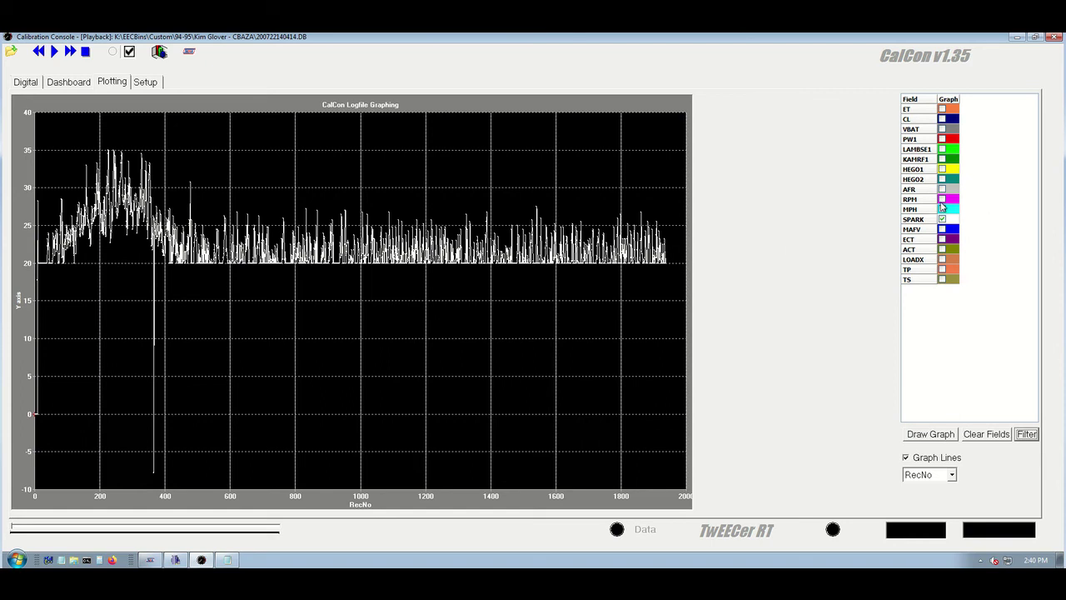
{"action": "left_click", "coordinate": [942, 199]}
Step: Add AFR and LAMBSE1, graph them with SPARK and RPM, and zoom into part of the chart
{"action": "left_click", "coordinate": [942, 189]}
{"action": "left_click", "coordinate": [943, 149]}
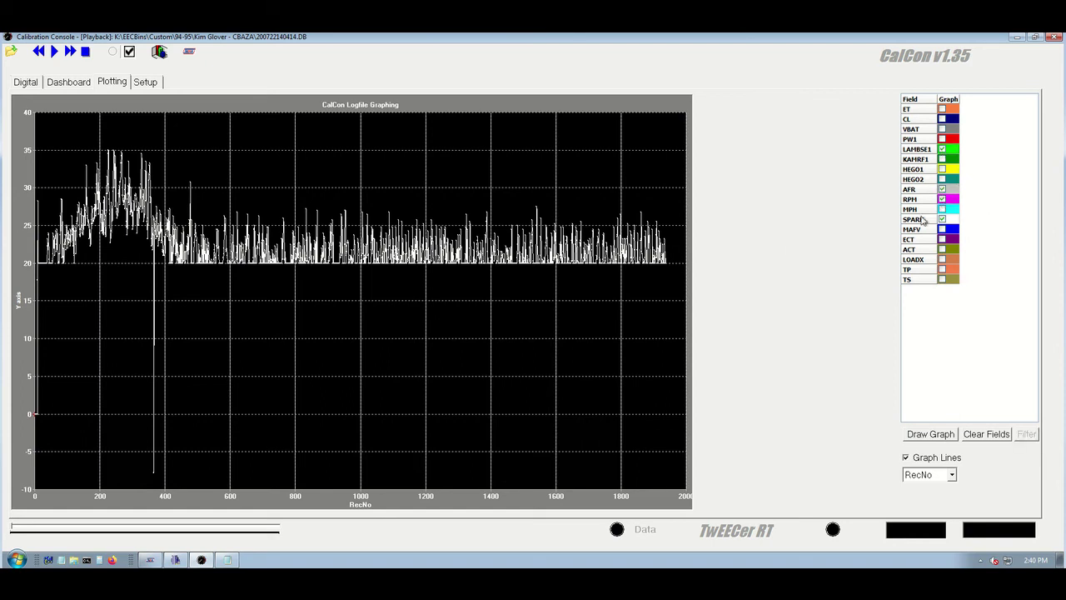
{"action": "left_click", "coordinate": [931, 434]}
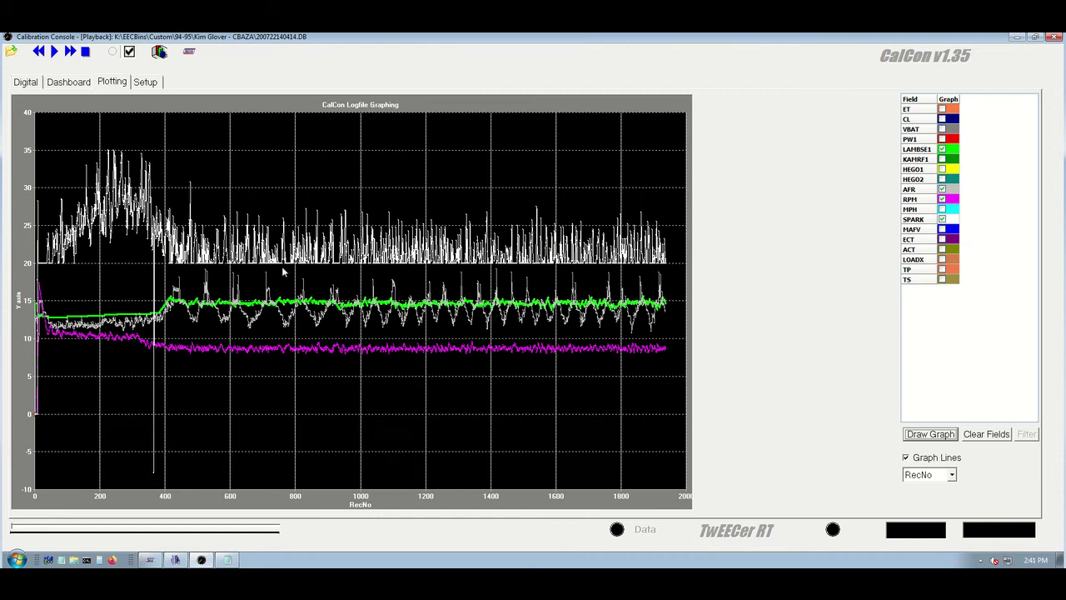
{"action": "left_click_drag", "start_coordinate": [311, 193], "coordinate": [517, 367]}
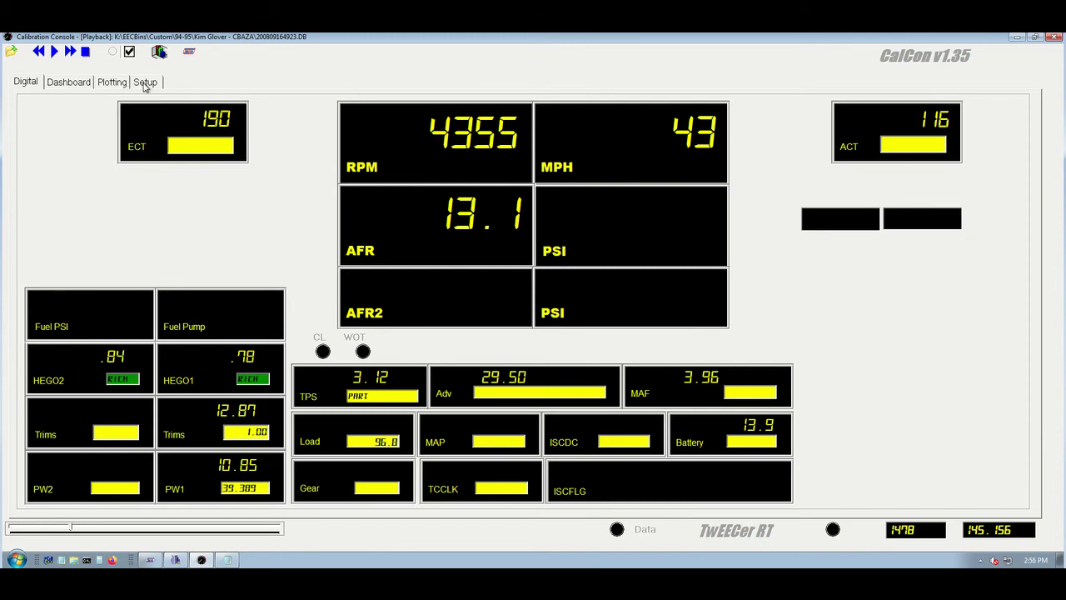
Step: Return to the Plotting page showing RPM, AFR, SPARK and LAMBSE1 over records about 1375–1660
{"action": "left_click", "coordinate": [117, 83]}
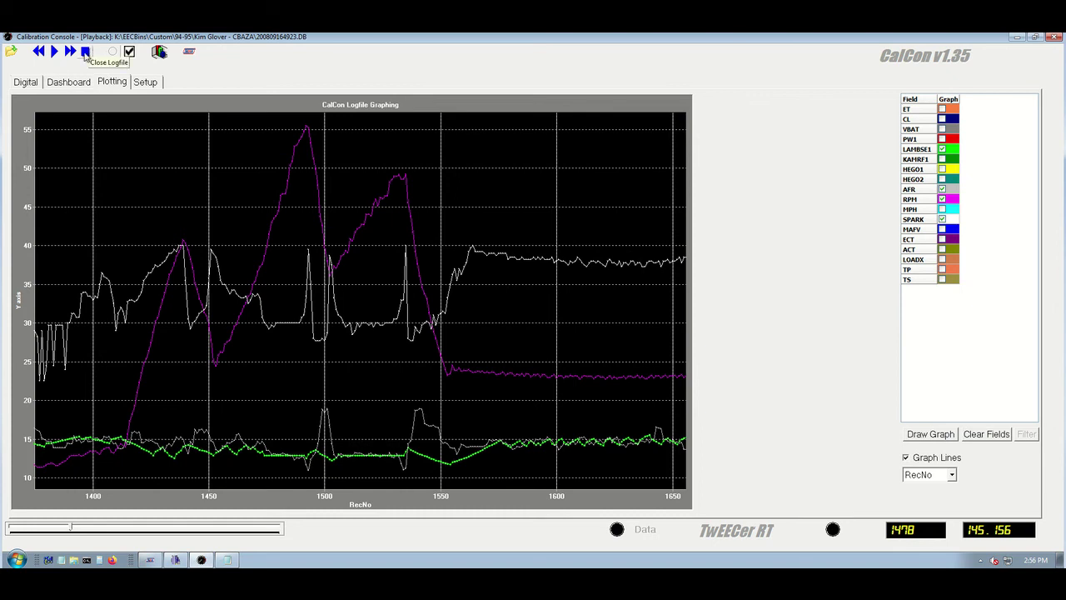
Step: Close the current log, load 200710004716.DB, then load 200809164923.DB with fields still ticked
{"action": "left_click", "coordinate": [85, 51]}
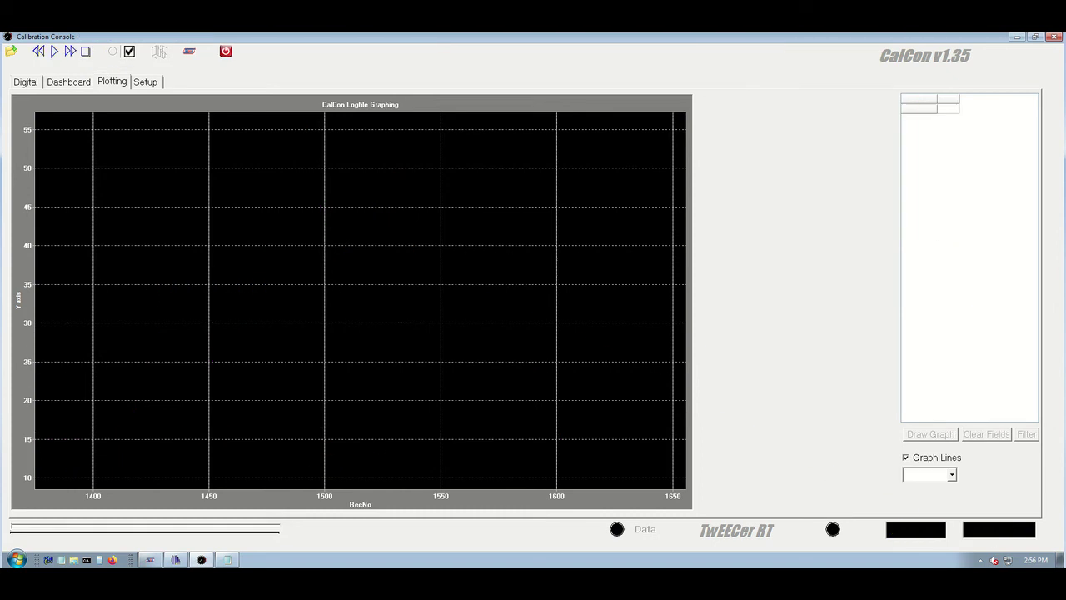
{"action": "left_click", "coordinate": [11, 51]}
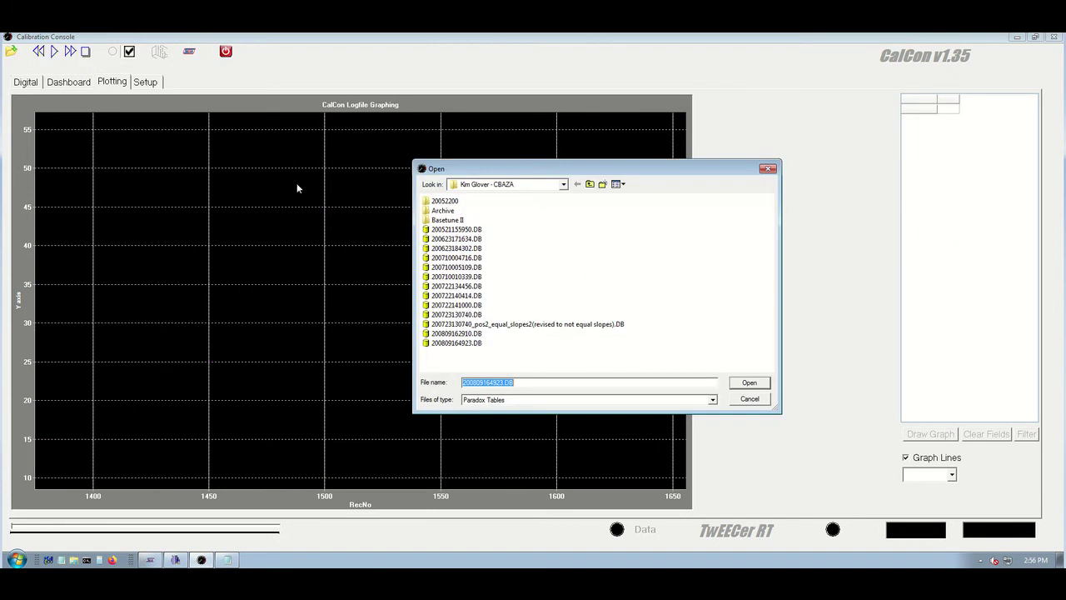
{"action": "left_click", "coordinate": [456, 260]}
{"action": "double_click", "coordinate": [456, 263]}
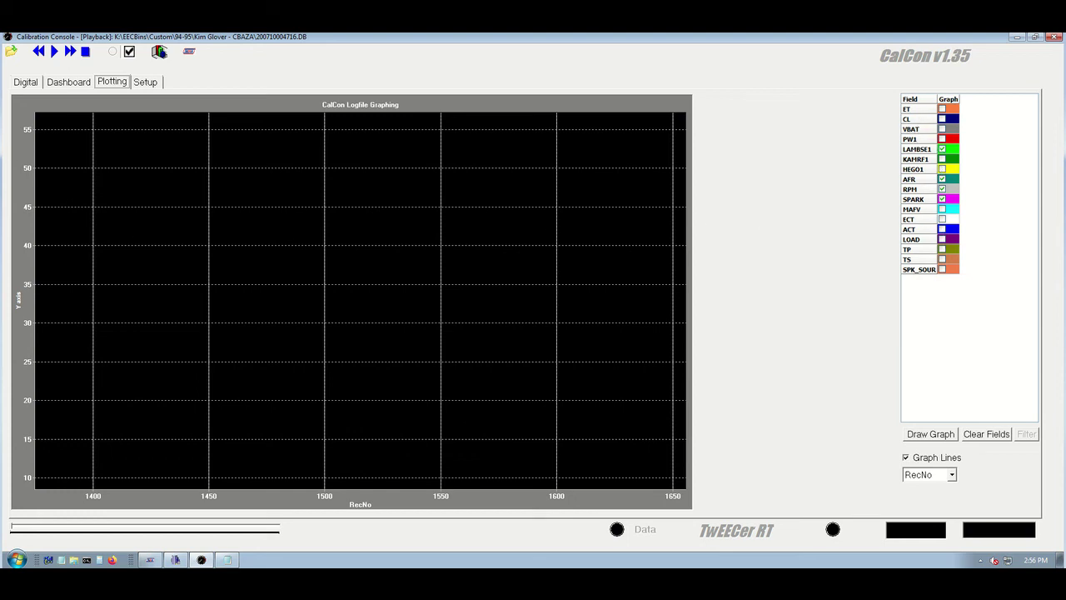
{"action": "left_click", "coordinate": [11, 52]}
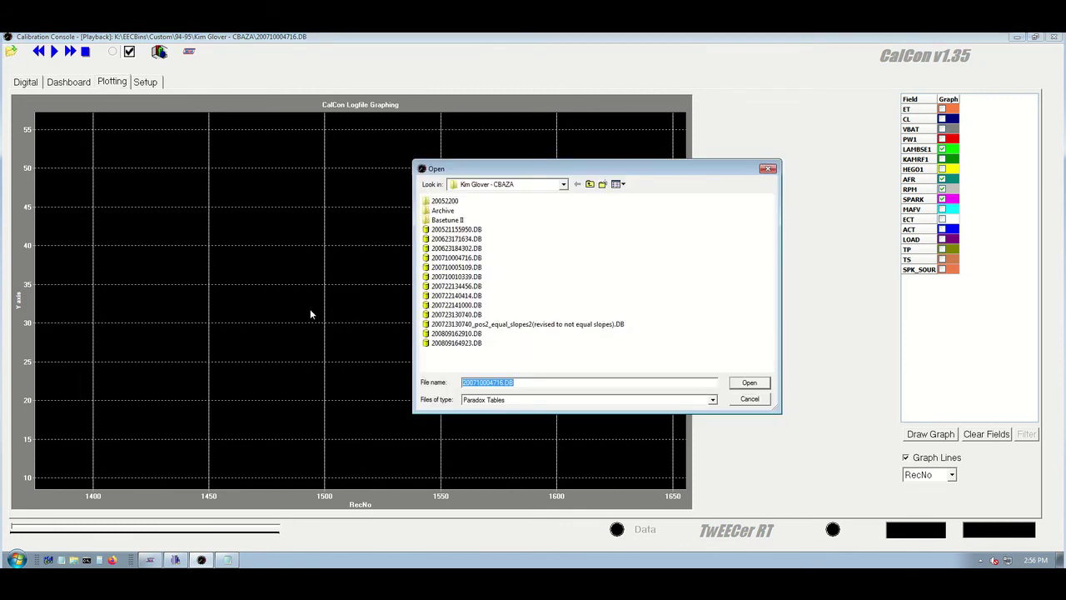
{"action": "double_click", "coordinate": [456, 343]}
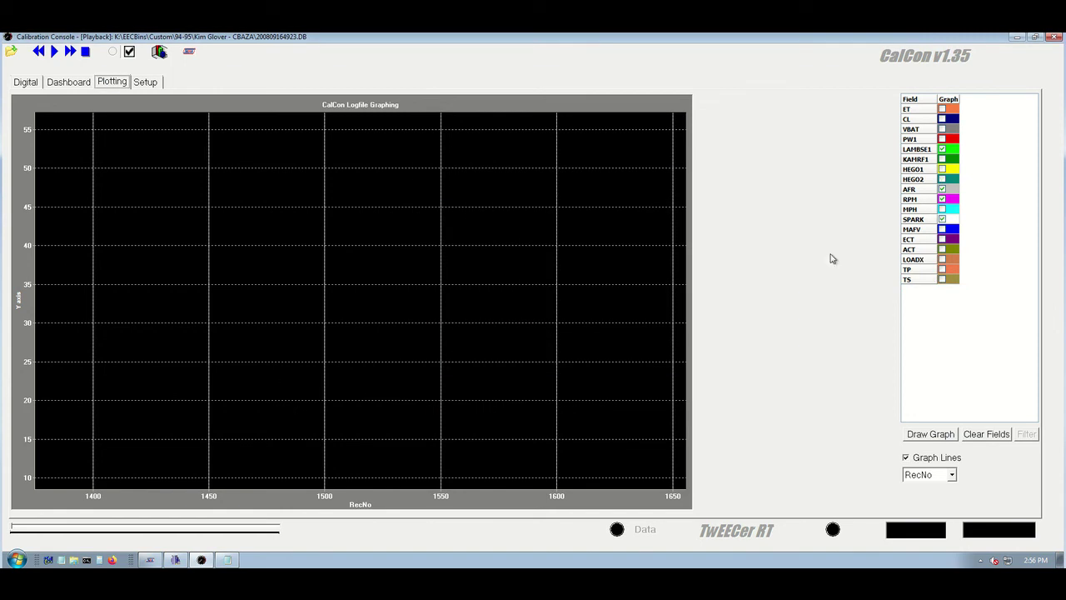
Step: Graph 200809164923.DB with LAMBSE1, AFR, RPM and SPARK across about 6,600 records
{"action": "left_click", "coordinate": [930, 433]}
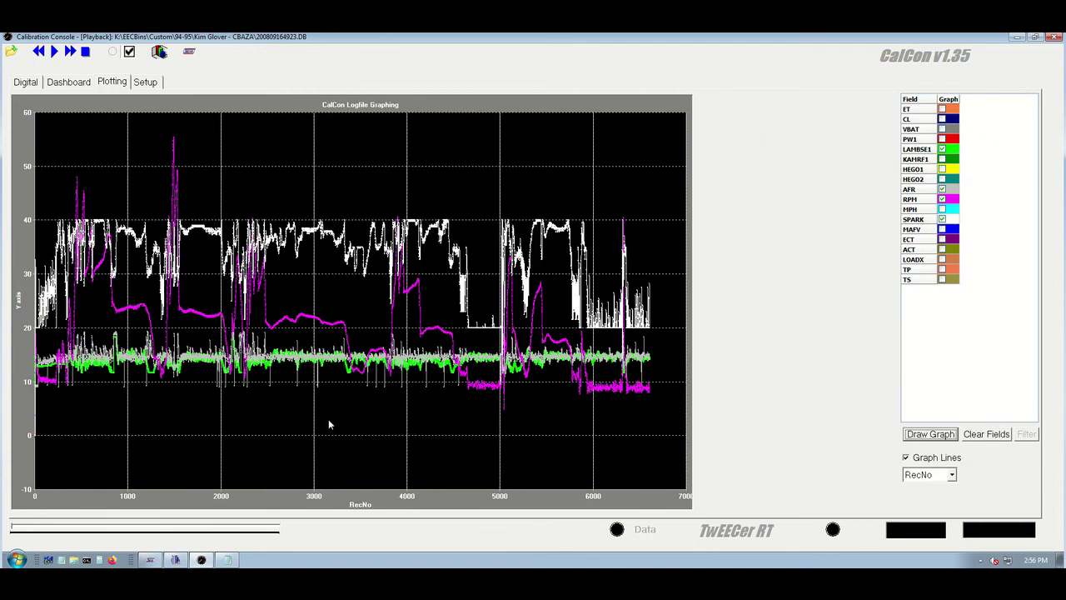